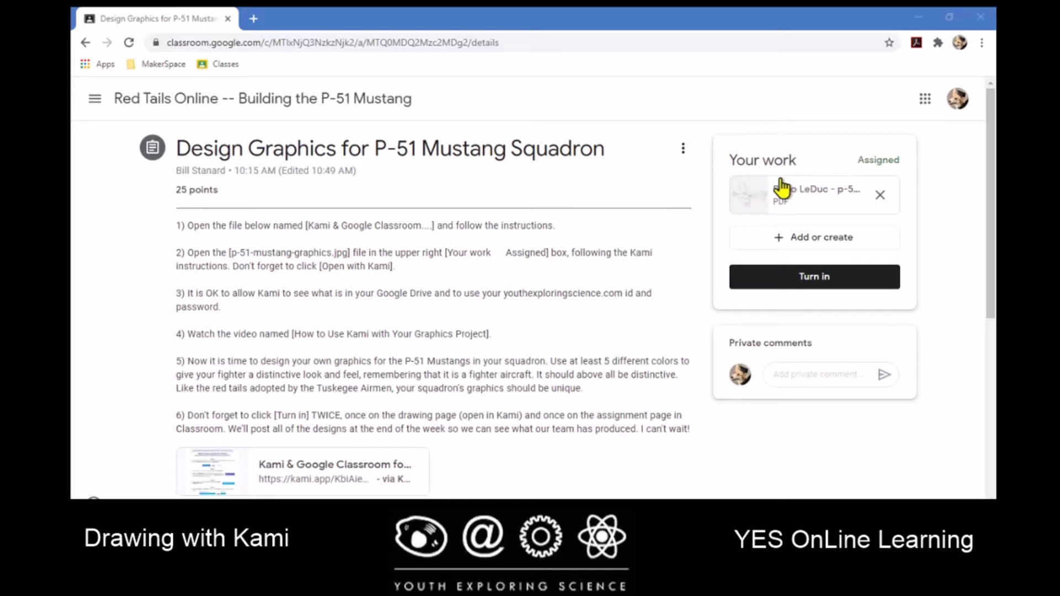
Open the attached p-51-mustang-graphics.jpg.pdf assignment file in Kami
left_click(754, 200)
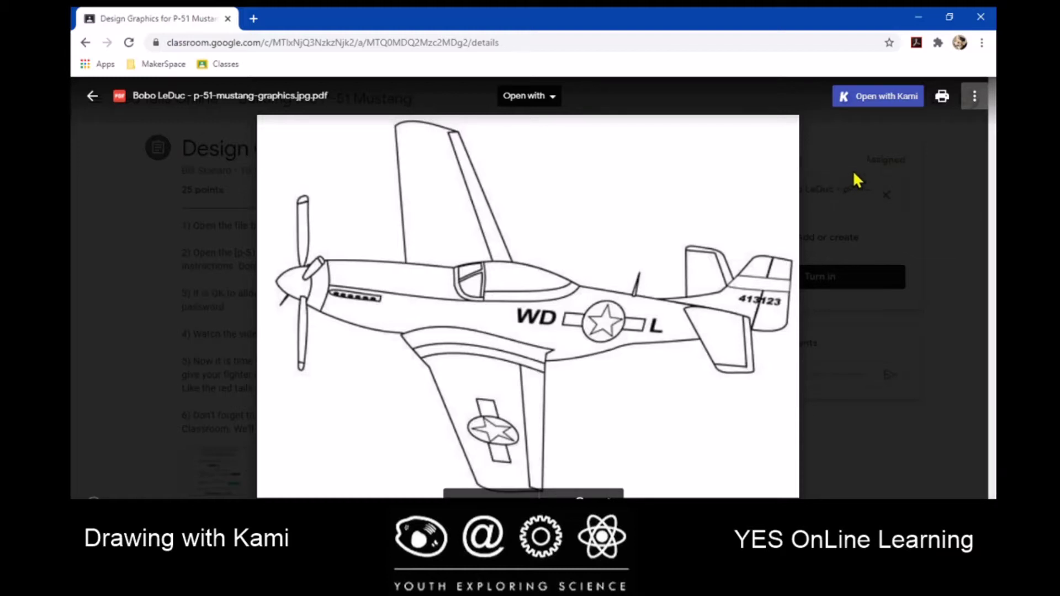
left_click(867, 99)
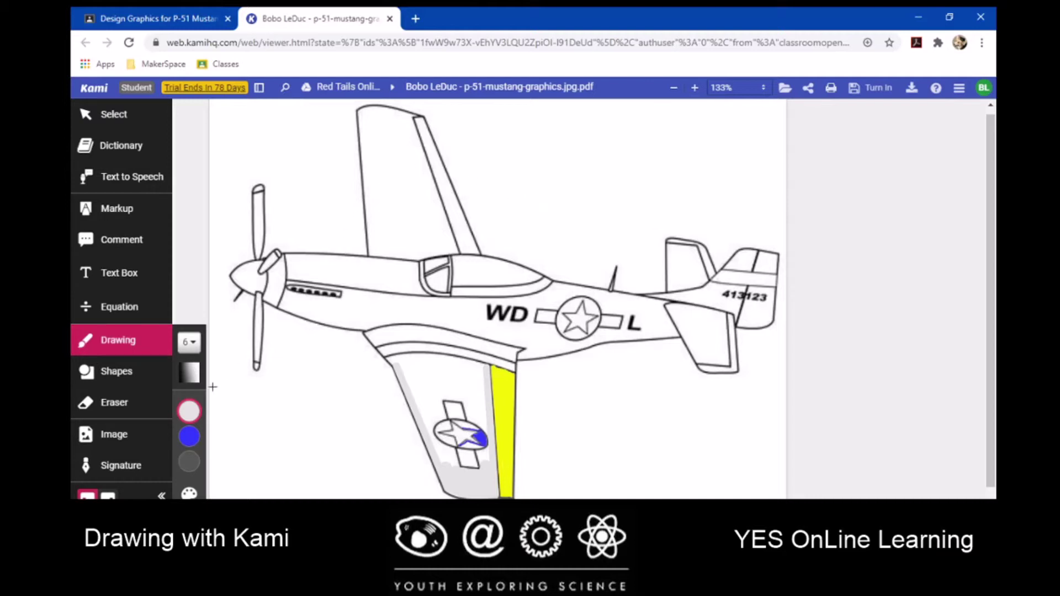
Replace the magenta swatch in the drawing color palette with medium gray and save the palette
mouse_move(178, 495)
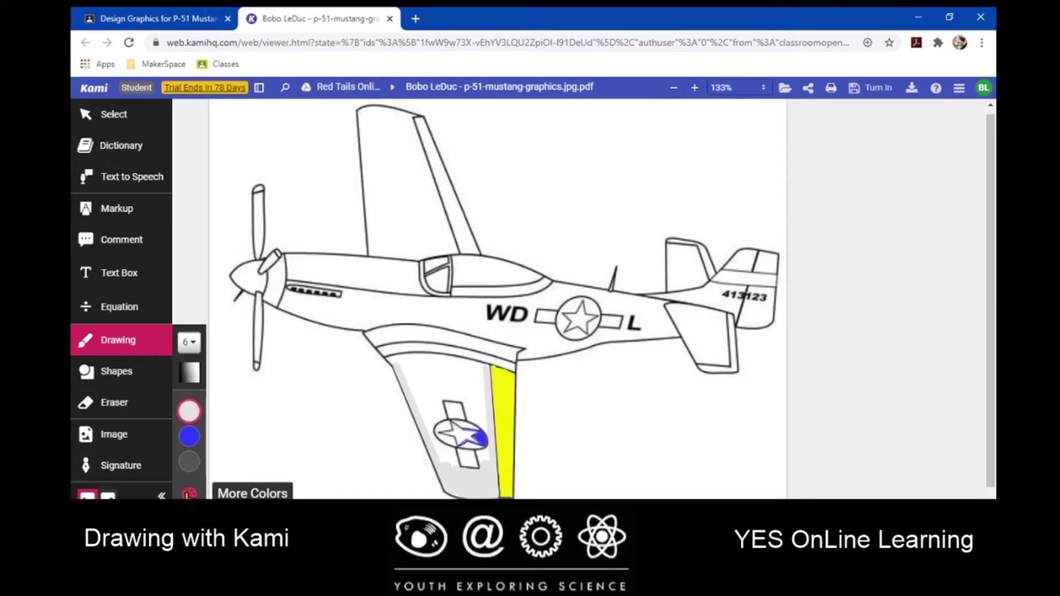
left_click(188, 494)
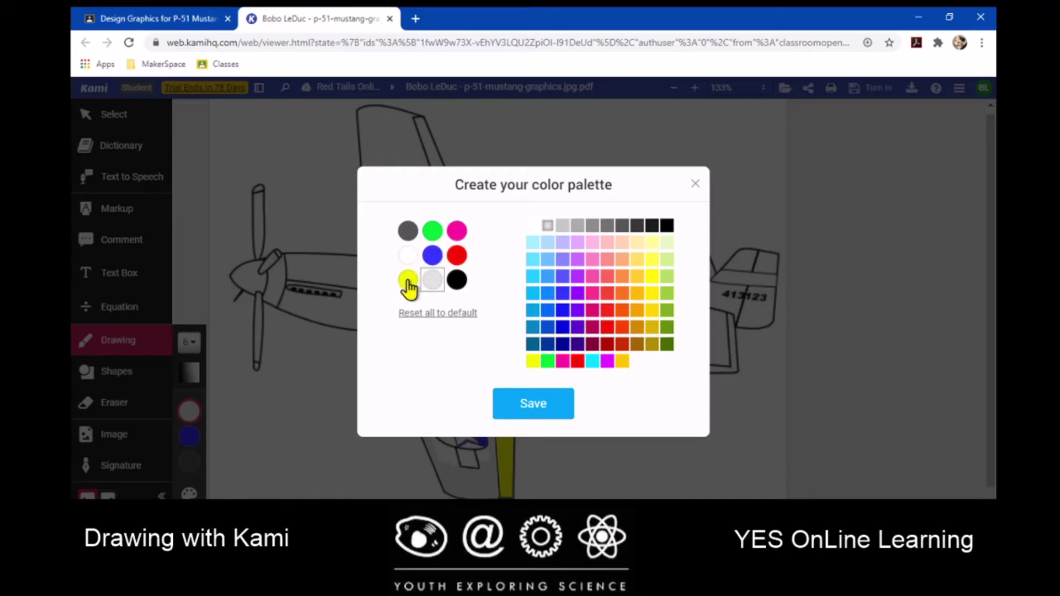
left_click(458, 235)
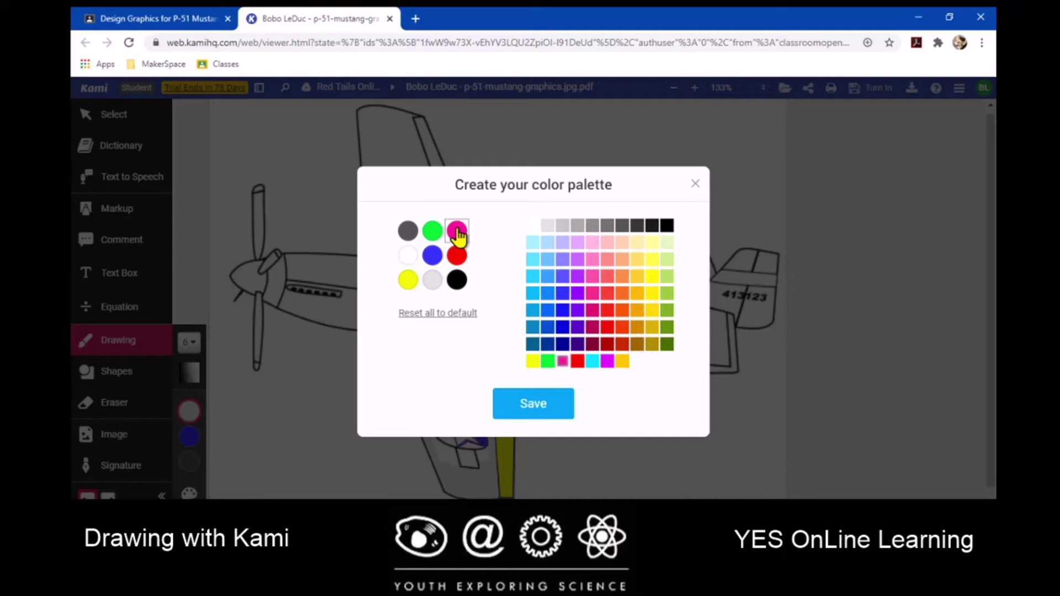
left_click(580, 226)
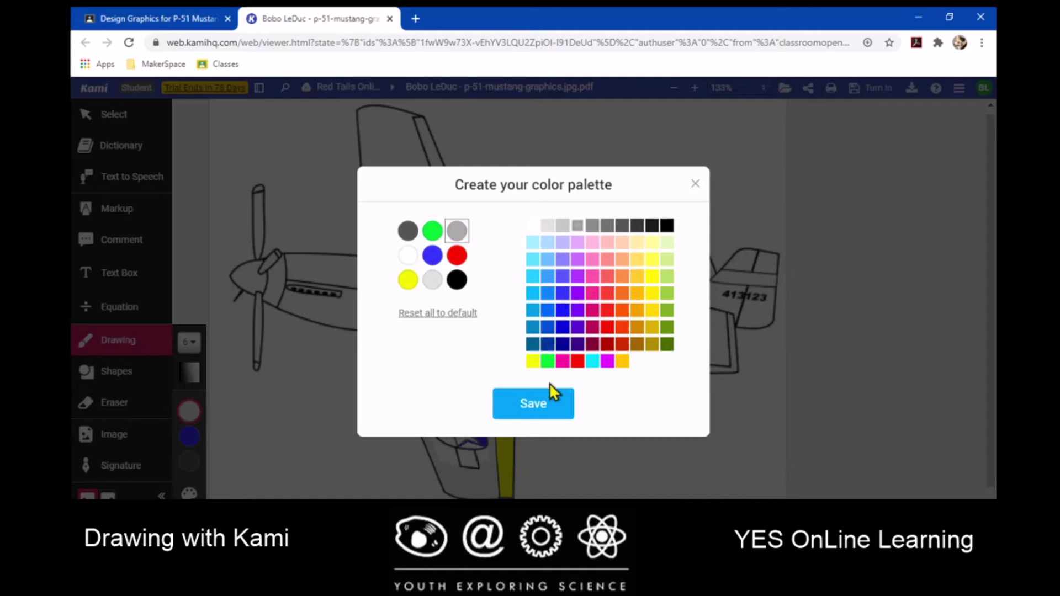
left_click(533, 408)
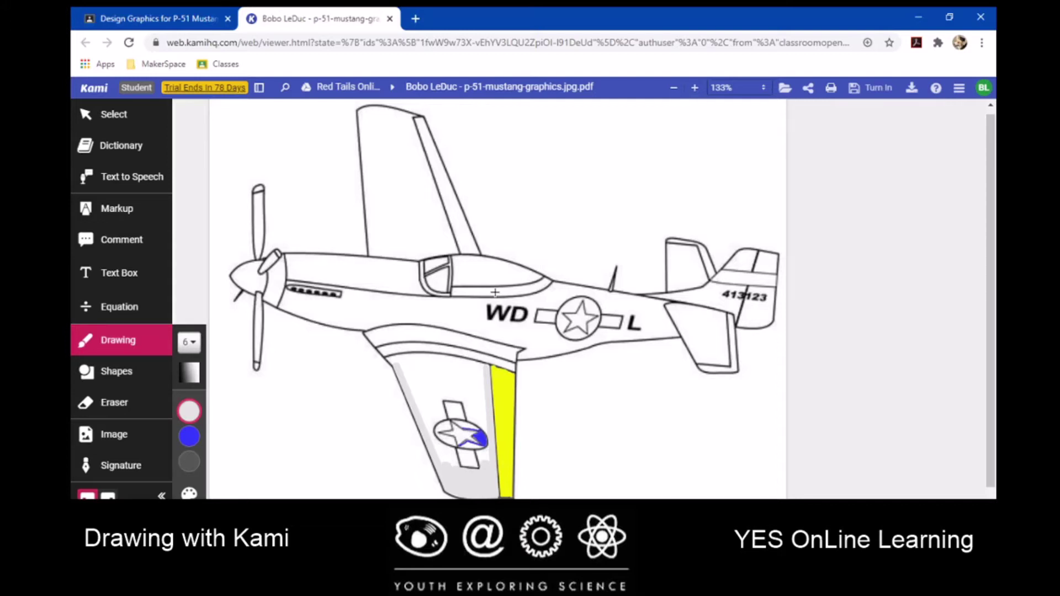
Set the drawing color to yellow, try a freehand squiggle in the blank area above the fuselage, and undo it
mouse_move(184, 460)
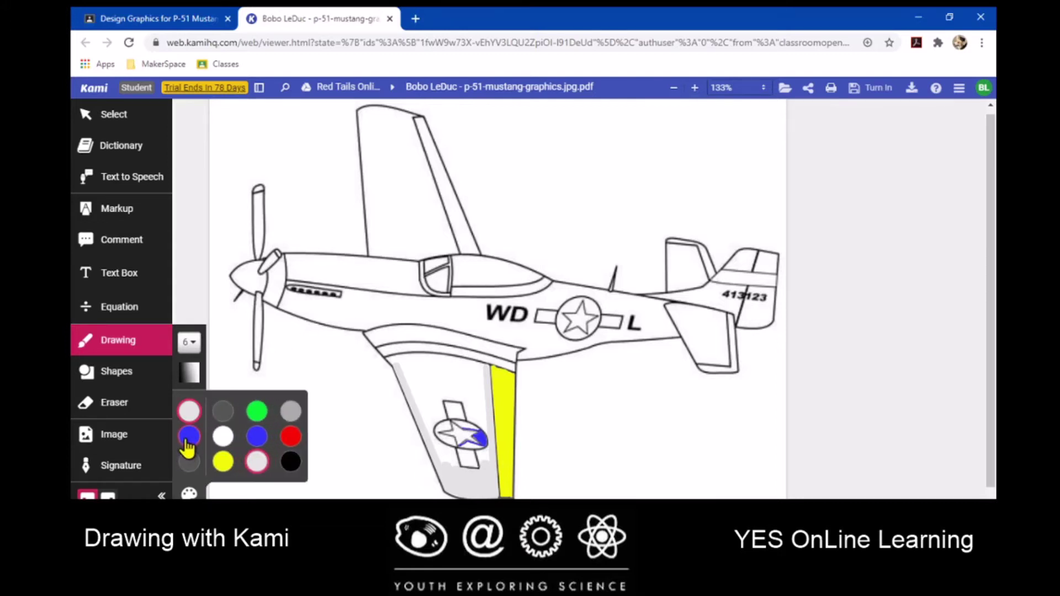
left_click(225, 464)
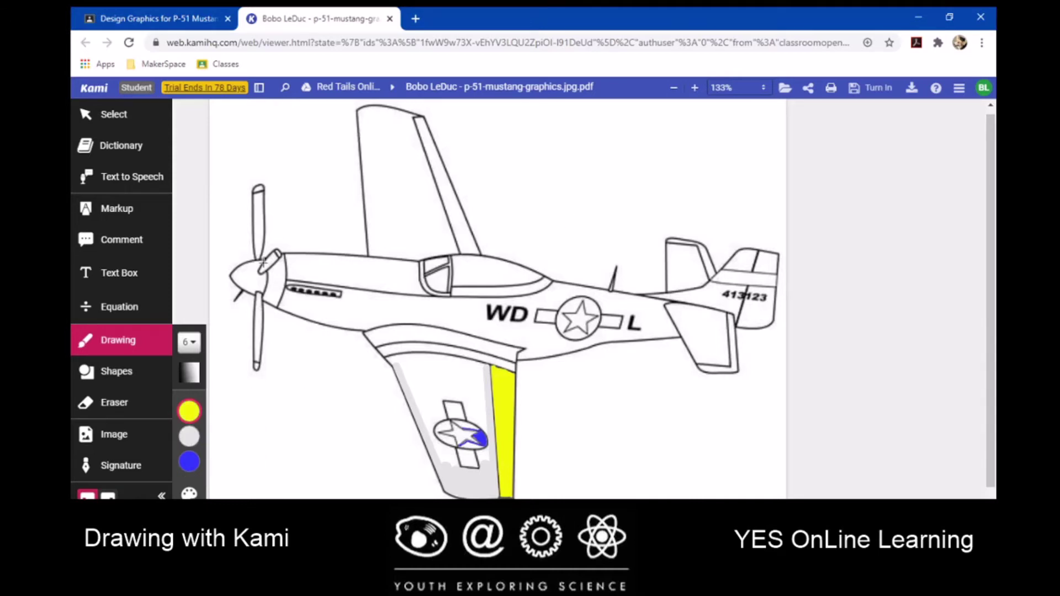
mouse_move(539, 131)
left_mouse_down()
mouse_move(580, 193)
mouse_move(552, 224)
mouse_move(588, 240)
left_mouse_up()
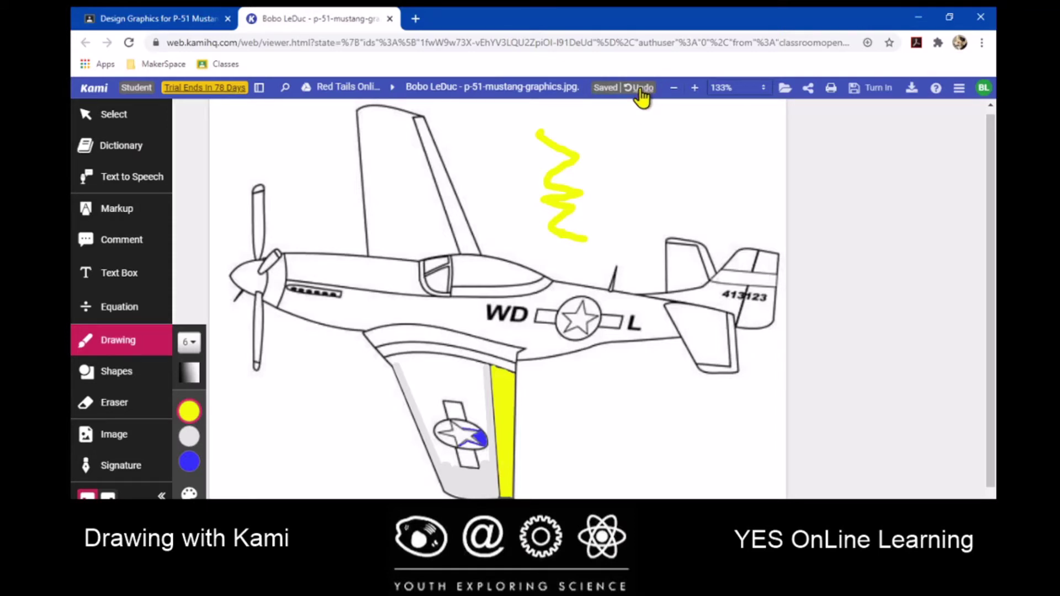
left_click(641, 88)
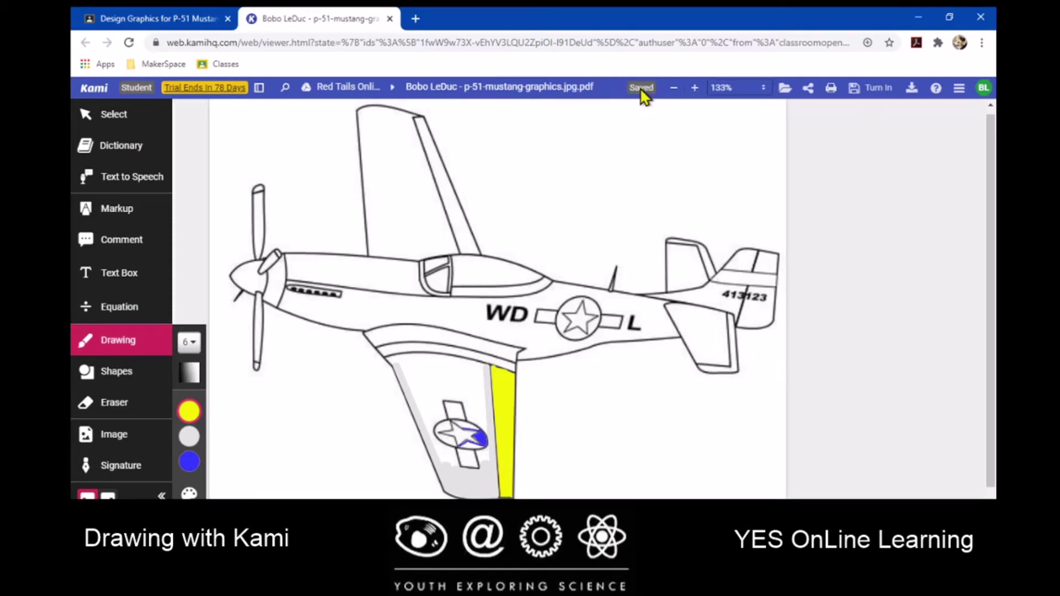
Draw a yellow test scribble in the blank area above the fuselage and remove it with the Eraser
mouse_move(536, 158)
left_mouse_down()
mouse_move(562, 223)
mouse_move(553, 186)
mouse_move(542, 214)
mouse_move(539, 189)
left_mouse_up()
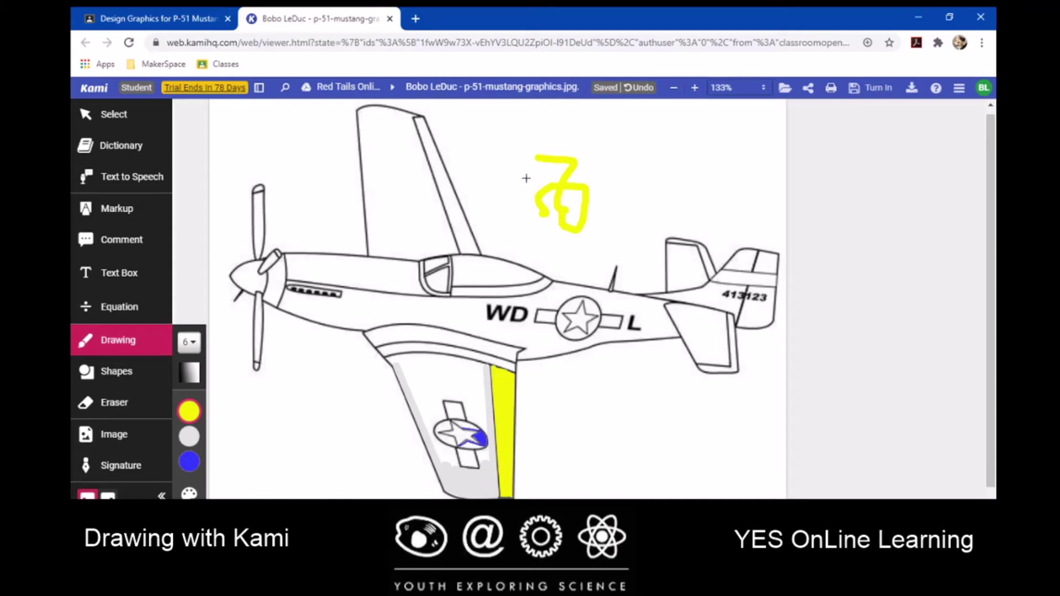
left_click(115, 406)
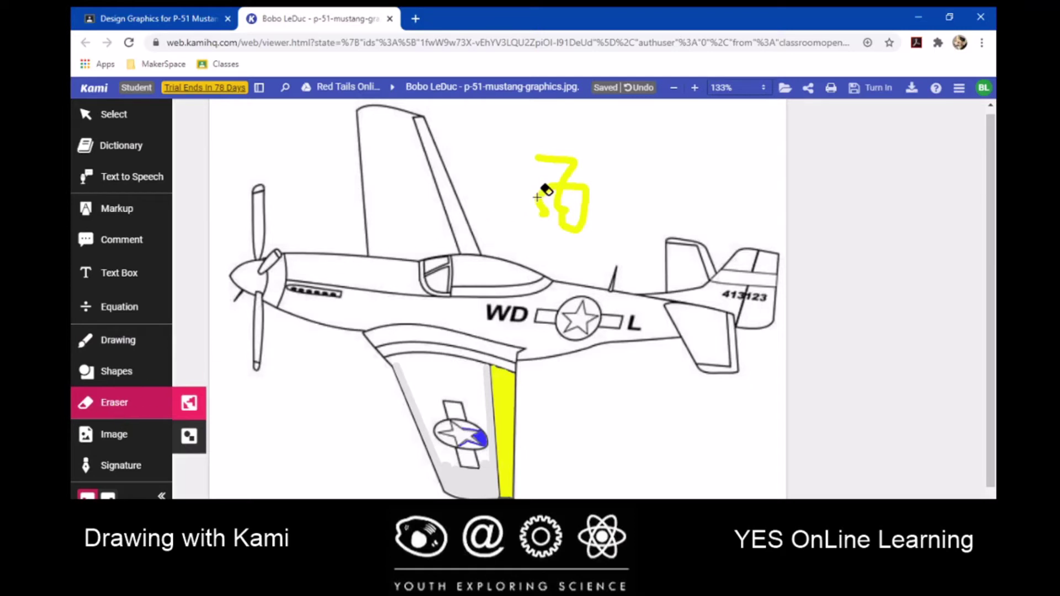
left_click(561, 187)
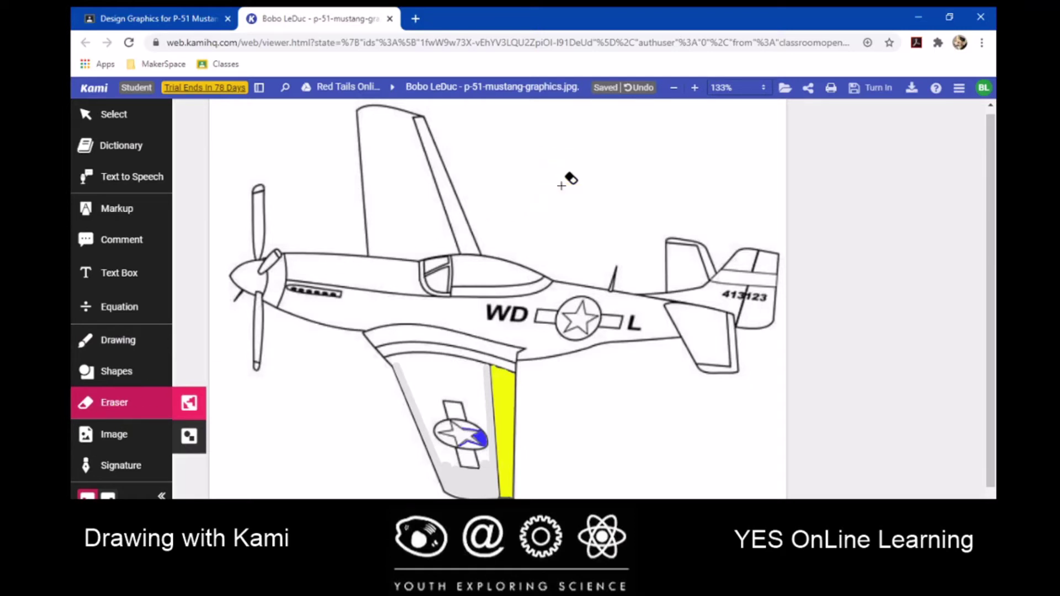
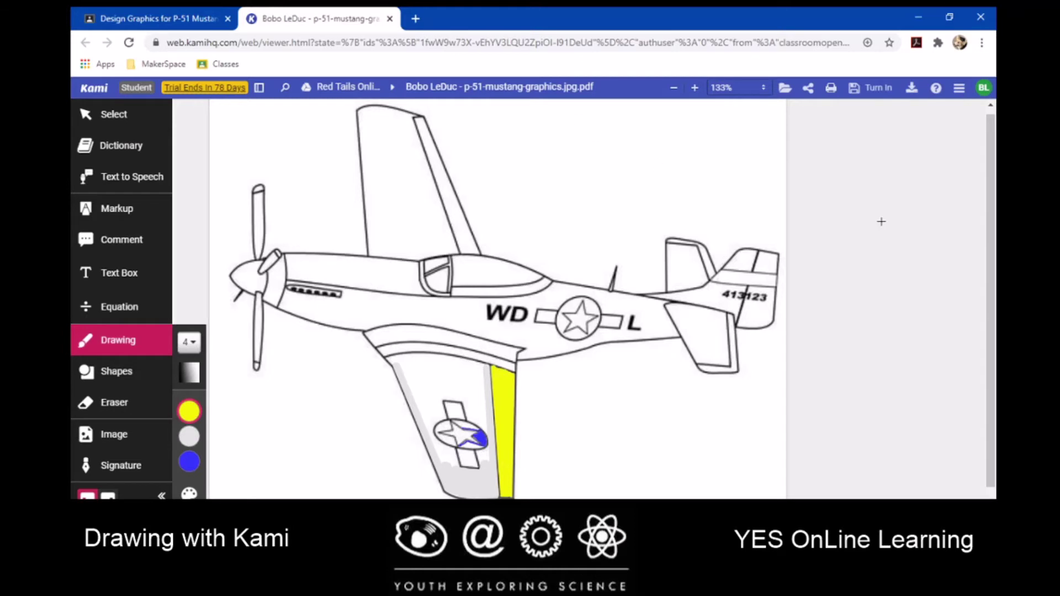
left_click(423, 130)
left_click_drag(424, 133, 462, 237)
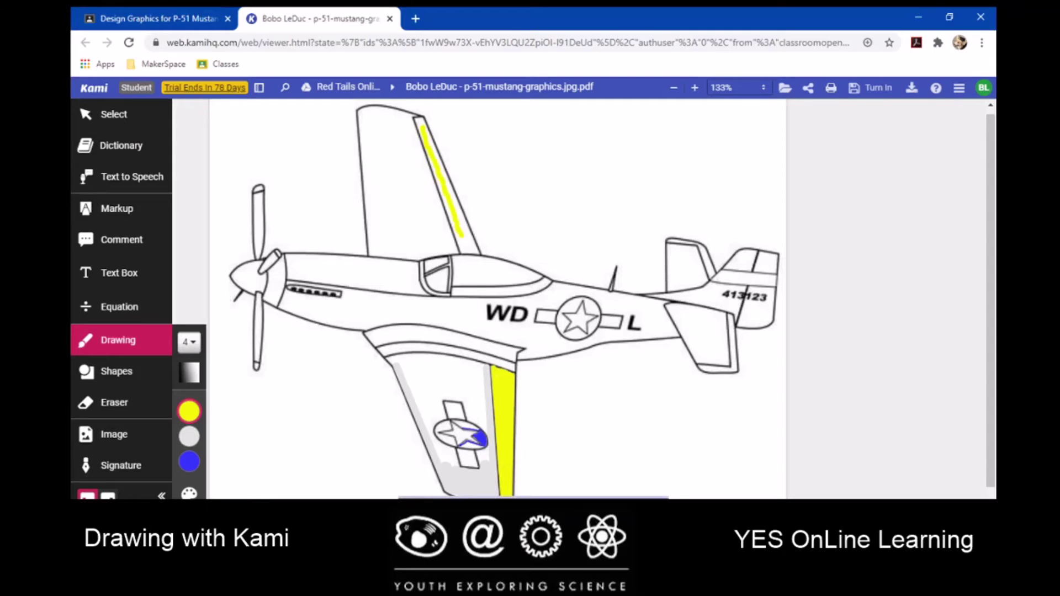
left_click(643, 88)
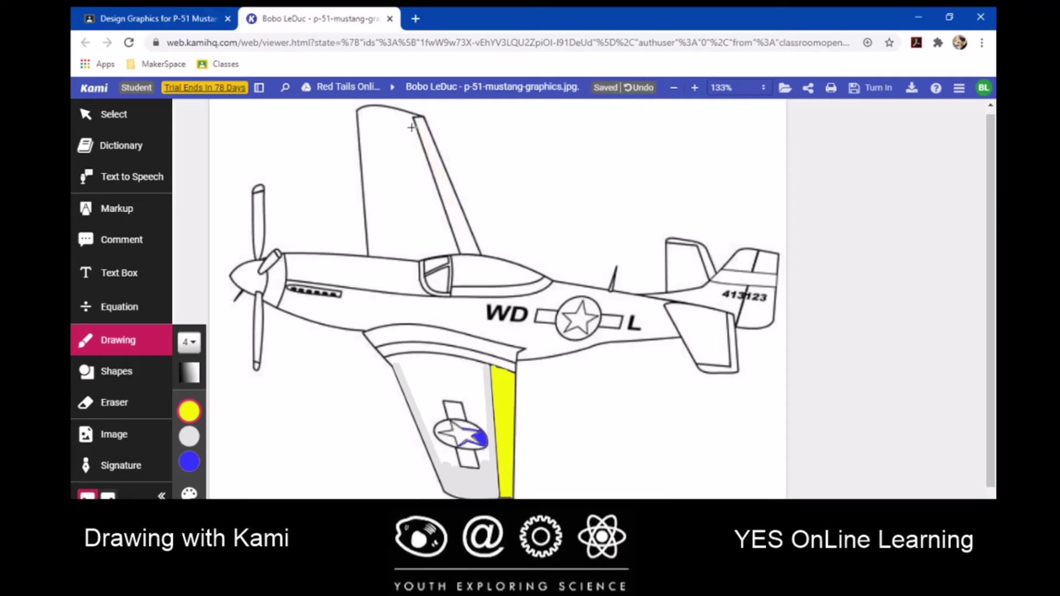
Paint yellow strokes along both inner edges of the narrow trailing-edge strip on the far wing
scroll(411, 128, "down", 1)
scroll(430, 124, "up", 1)
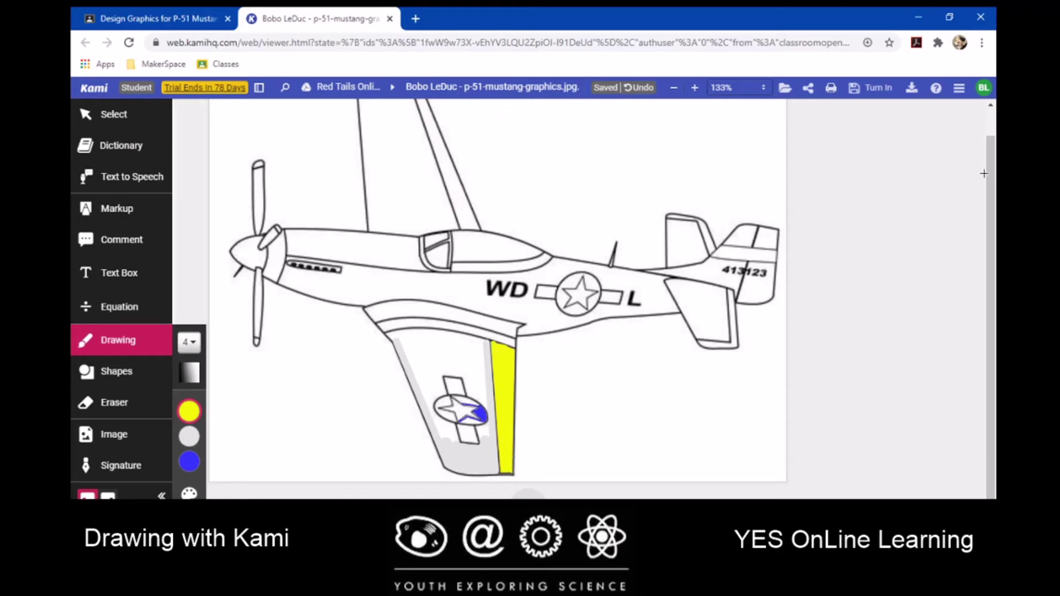
scroll(986, 120, "up", 1)
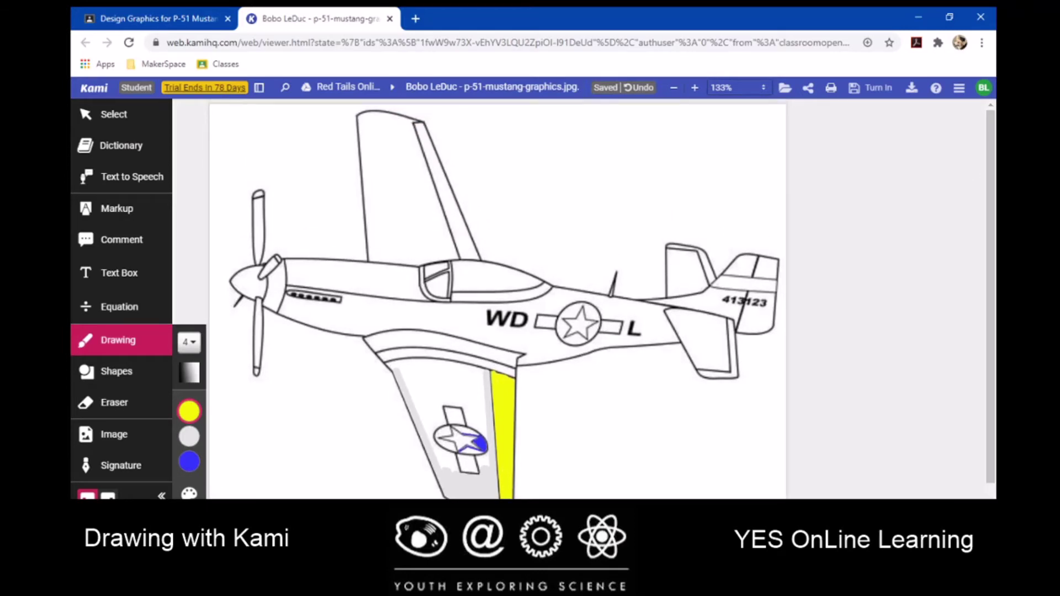
left_click(418, 126)
left_click_drag(419, 126, 469, 248)
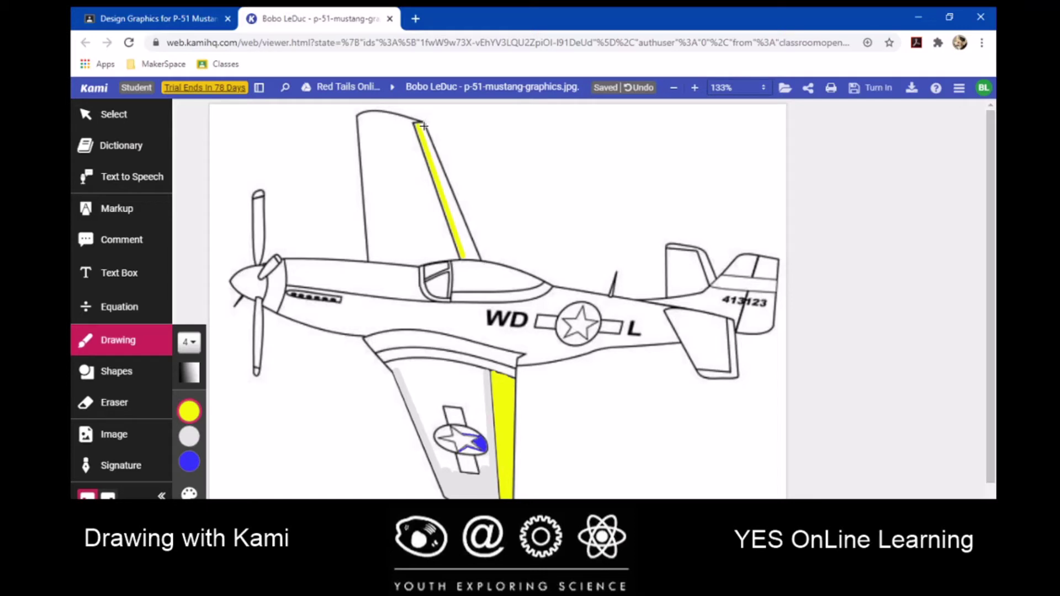
left_click_drag(429, 136, 473, 252)
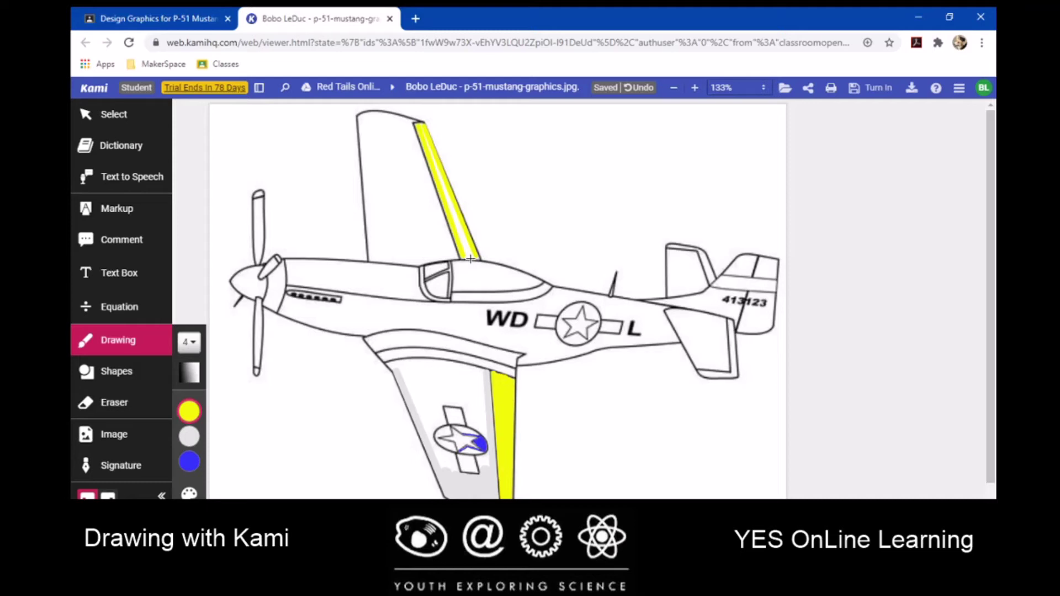
Fill the remaining white gaps in the far wing's trailing-edge strip with yellow, undoing the stroke that crosses its tip outline
scroll(470, 259, "up", 5)
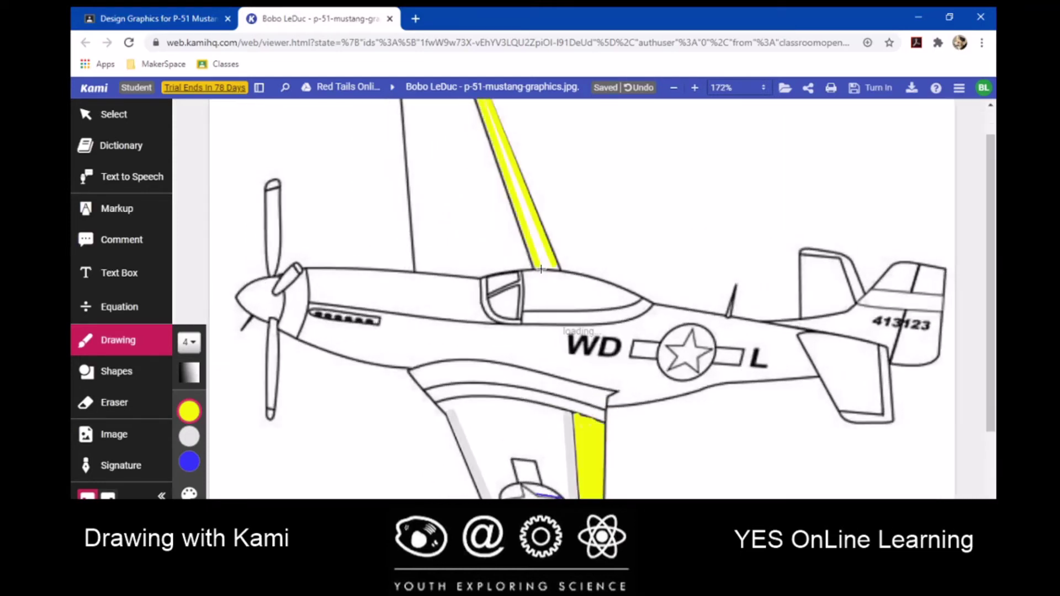
scroll(542, 269, "up", 5)
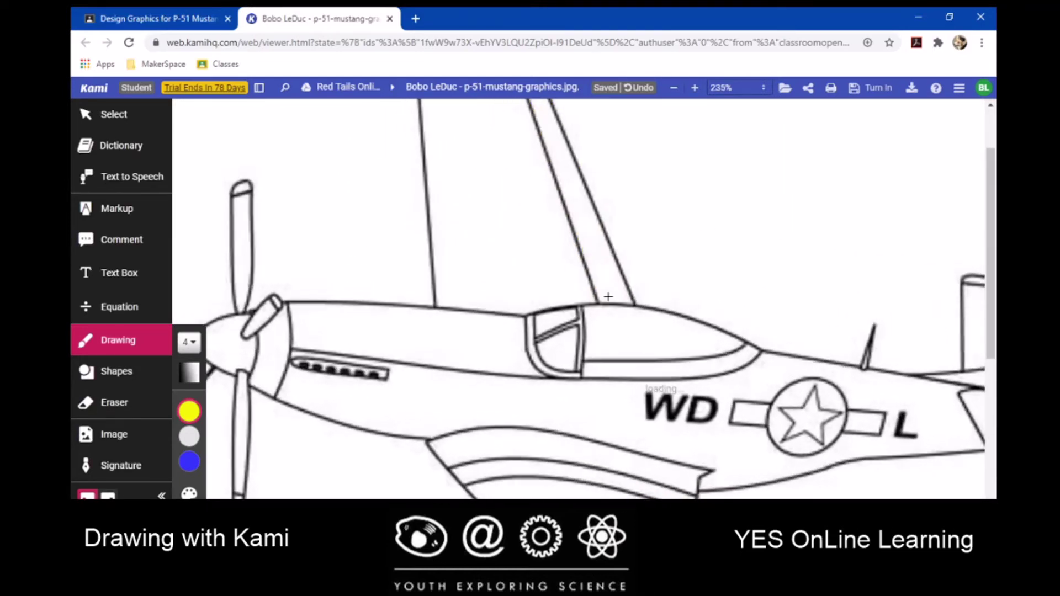
scroll(608, 297, "up", 3)
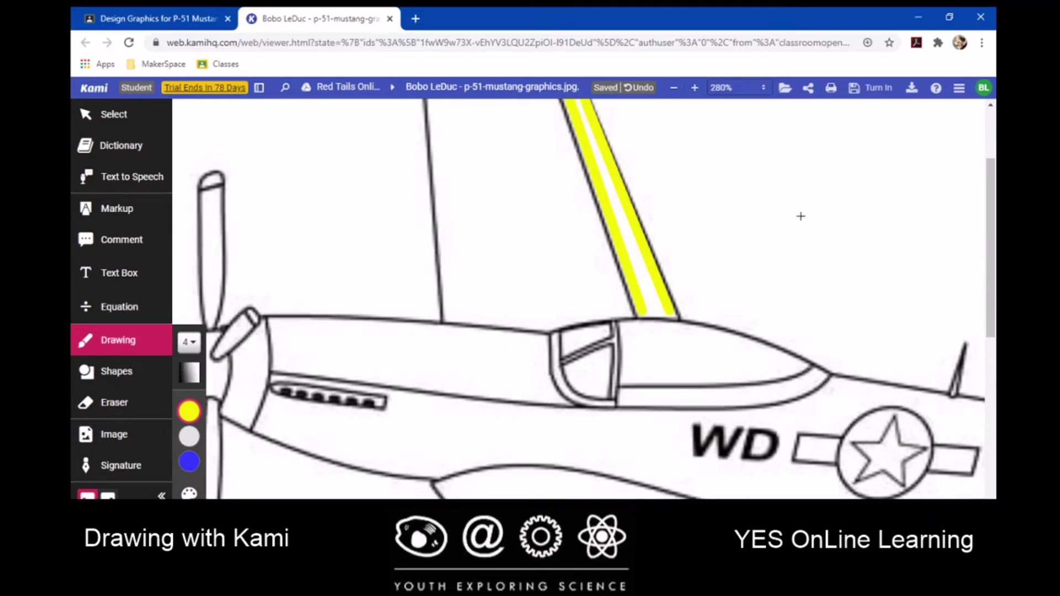
scroll(801, 216, "down", 6)
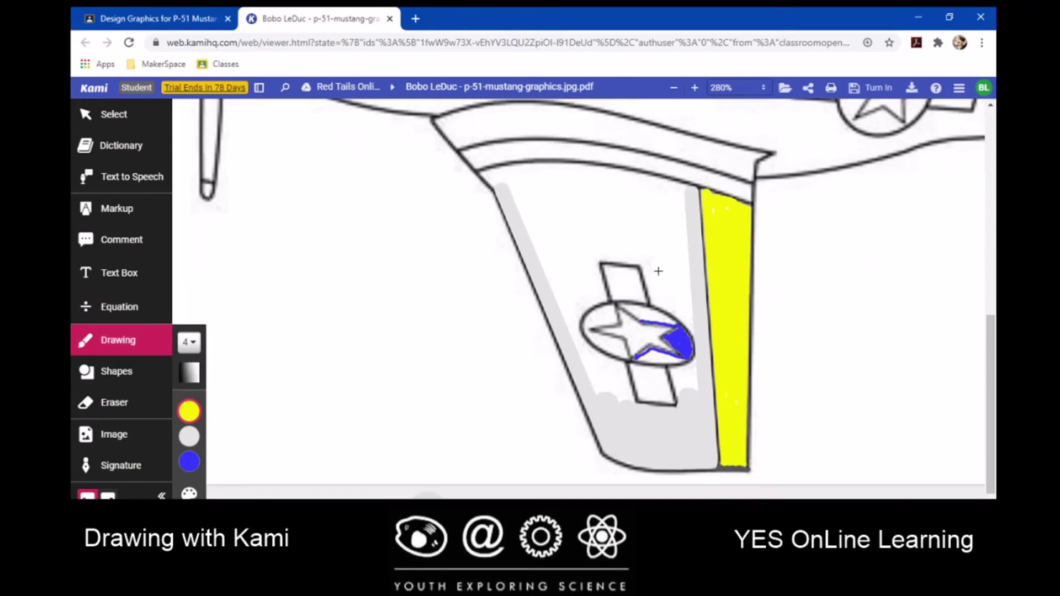
scroll(586, 298, "up", 5)
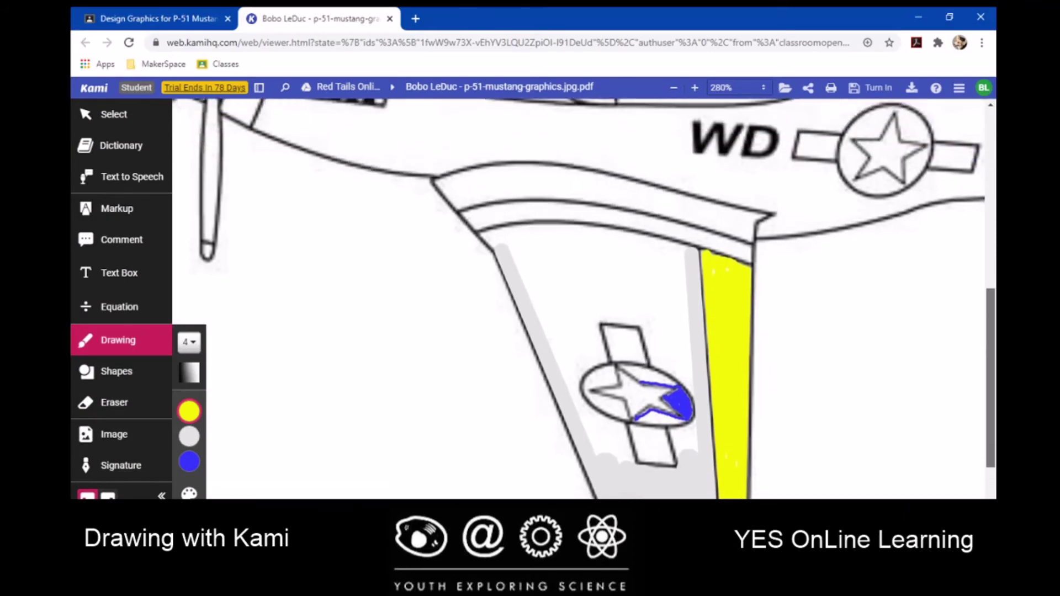
scroll(584, 299, "up", 5)
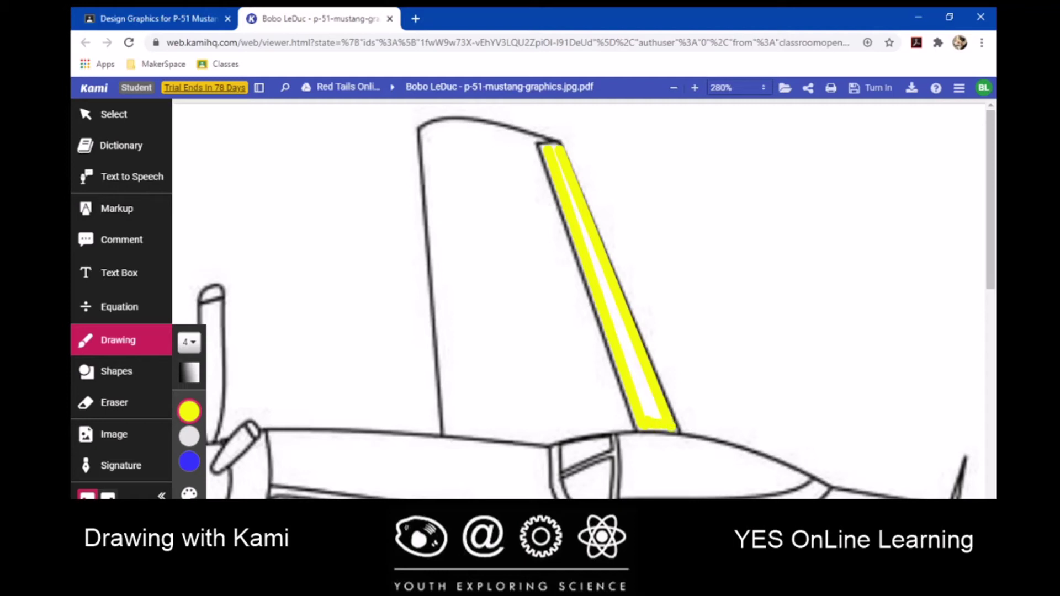
mouse_move(575, 208)
left_mouse_down()
mouse_move(648, 414)
mouse_move(654, 404)
left_mouse_up()
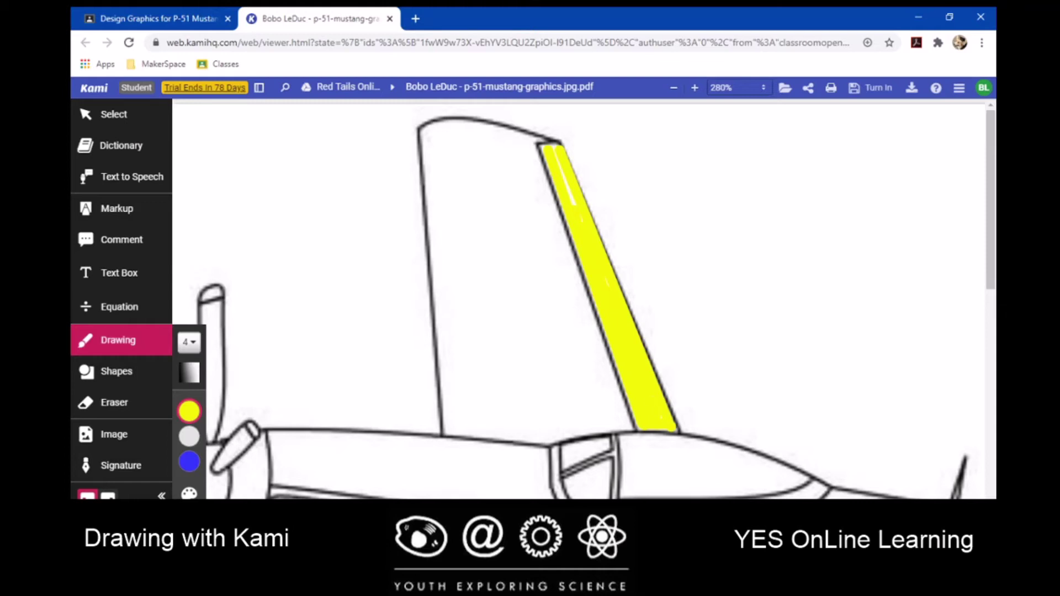
left_click_drag(565, 176, 573, 199)
left_click_drag(550, 147, 566, 132)
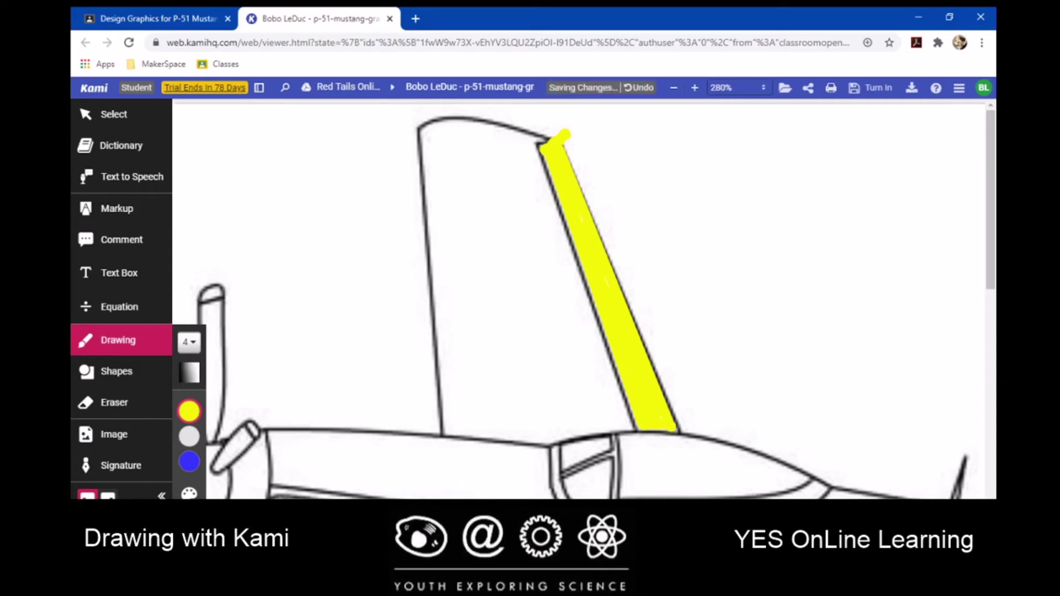
left_click(640, 91)
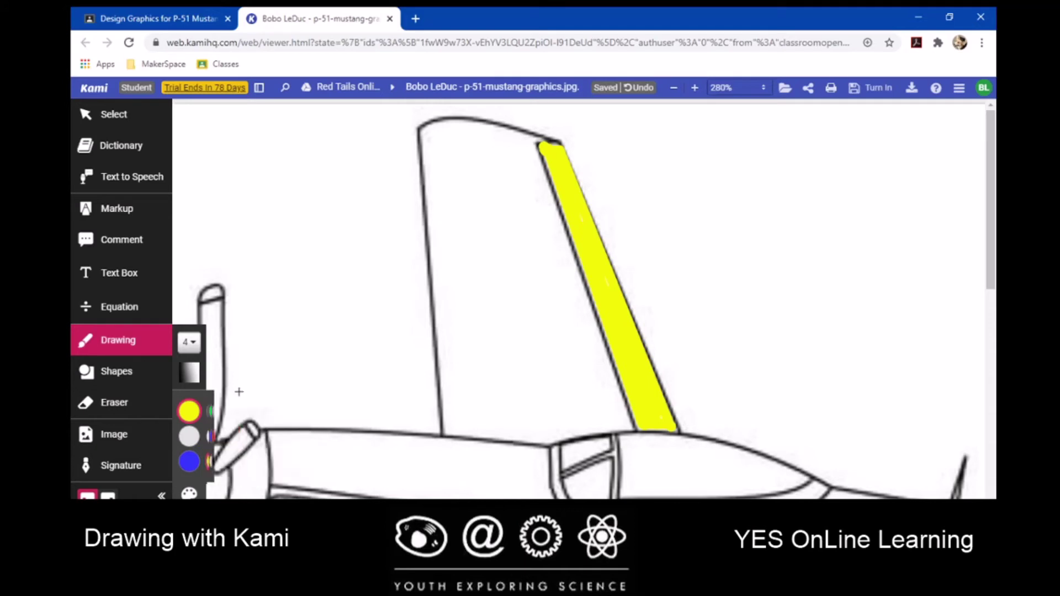
Retrace the outline at the tip of the yellow wing strip in dark gray with line thickness 1
mouse_move(200, 420)
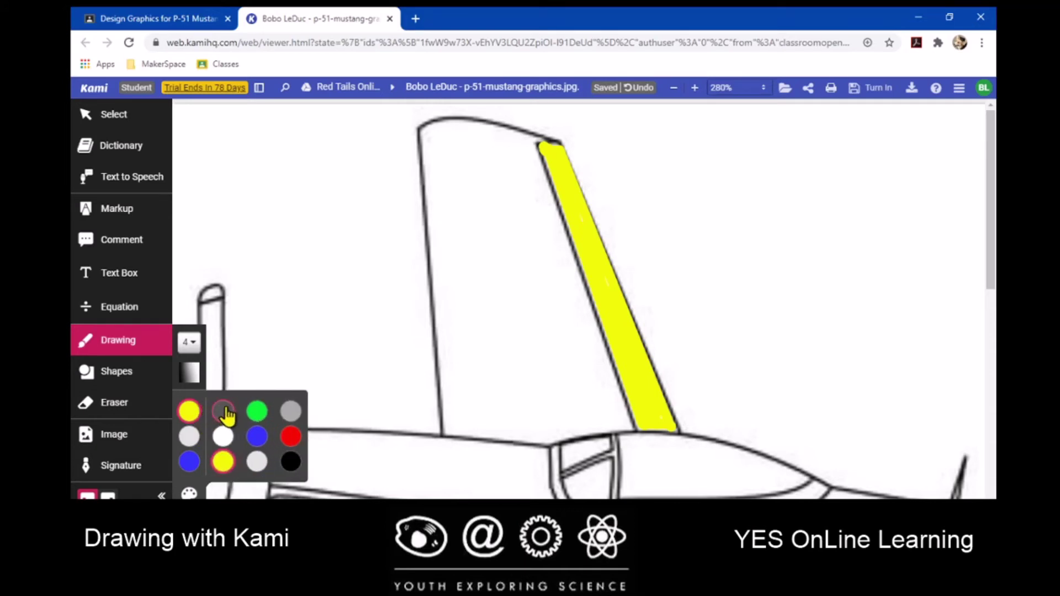
left_click(223, 414)
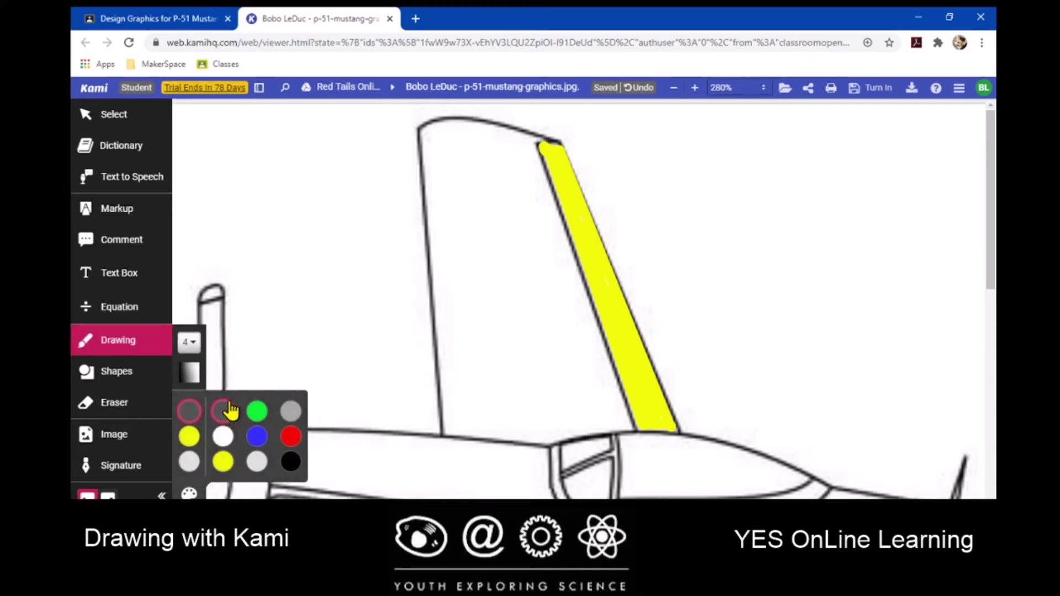
left_click(190, 344)
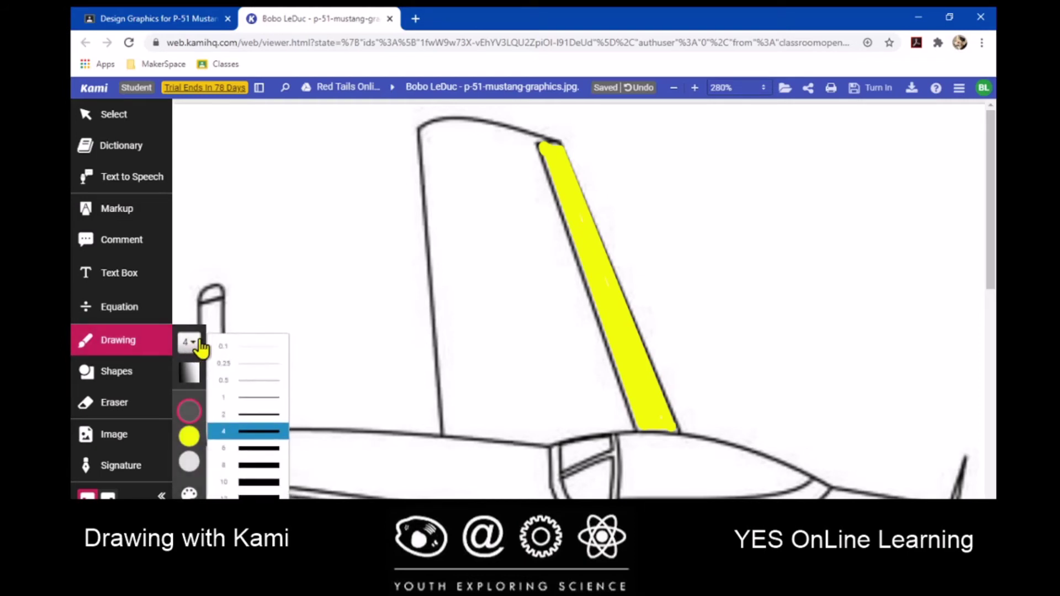
left_click(262, 398)
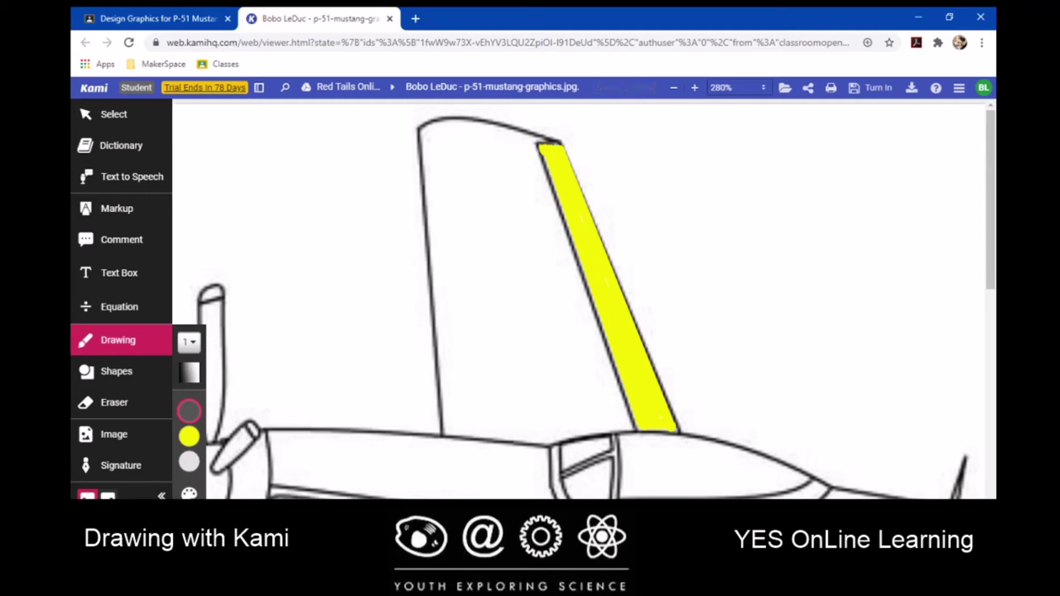
left_click(537, 145)
Draw a dark gray test scribble in the blank area beside the far wing and undo it
mouse_move(690, 164)
left_mouse_down()
mouse_move(727, 189)
mouse_move(745, 237)
left_mouse_up()
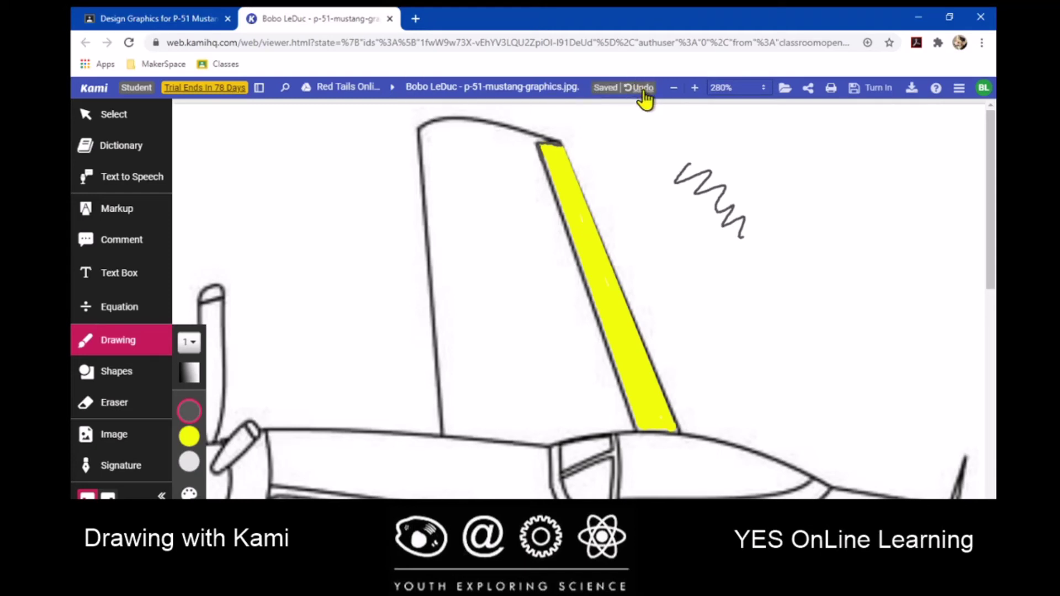
left_click(641, 89)
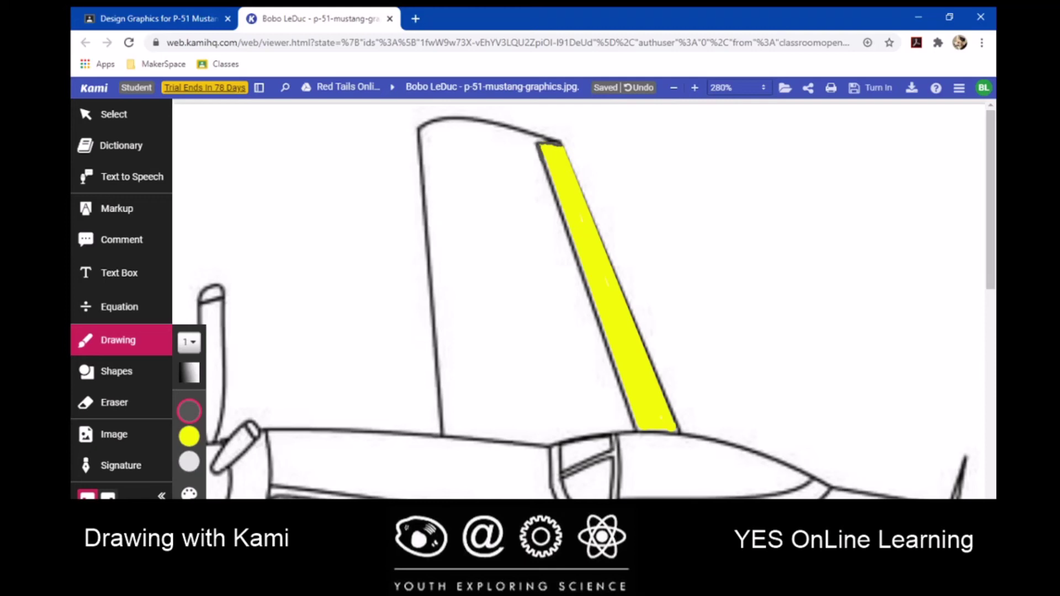
Close the Kami drawing and return to the Google Classroom assignment's instructions
left_click(390, 19)
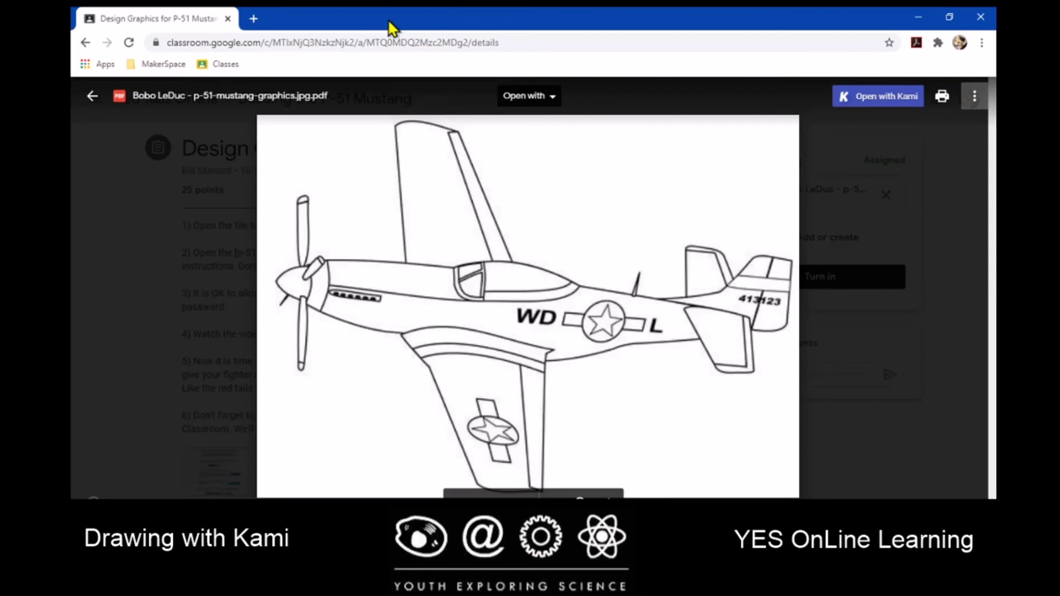
left_click(92, 97)
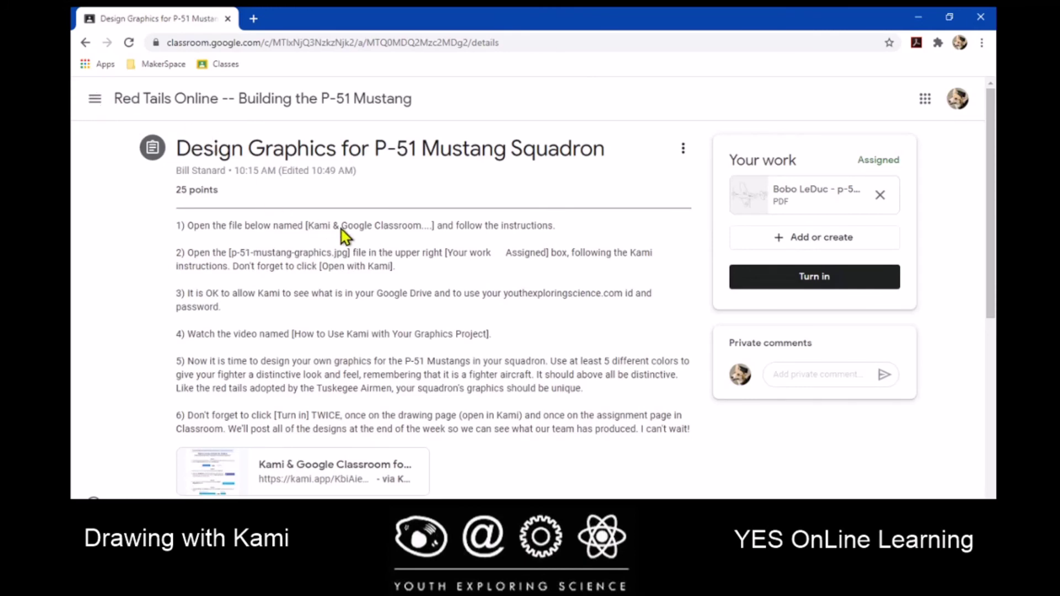
scroll(466, 332, "down", 3)
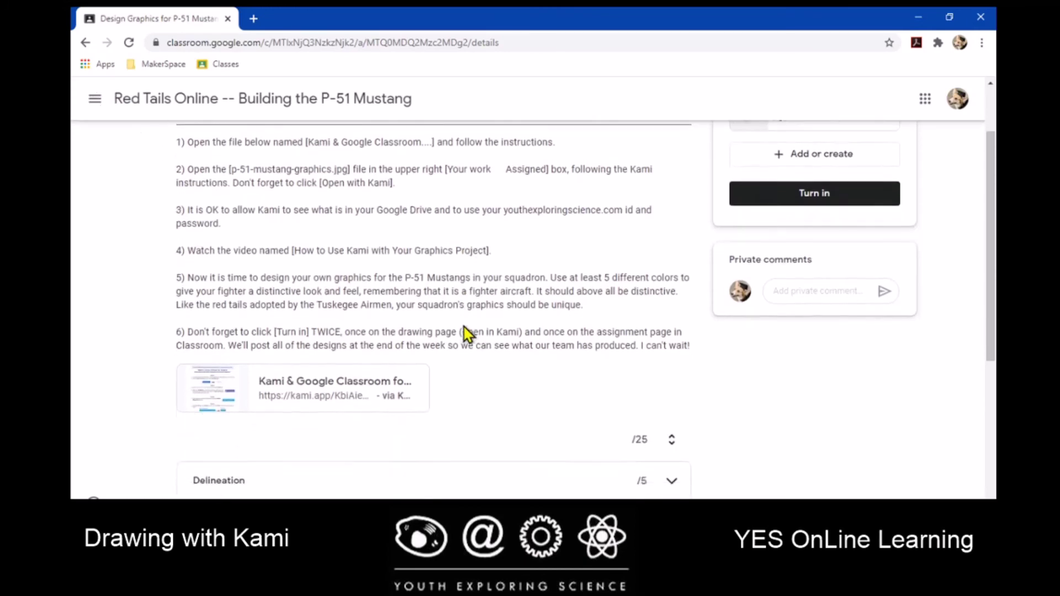
Reopen the p-51-mustang-graphics drawing attached under Your work with Kami
scroll(470, 331, "up", 3)
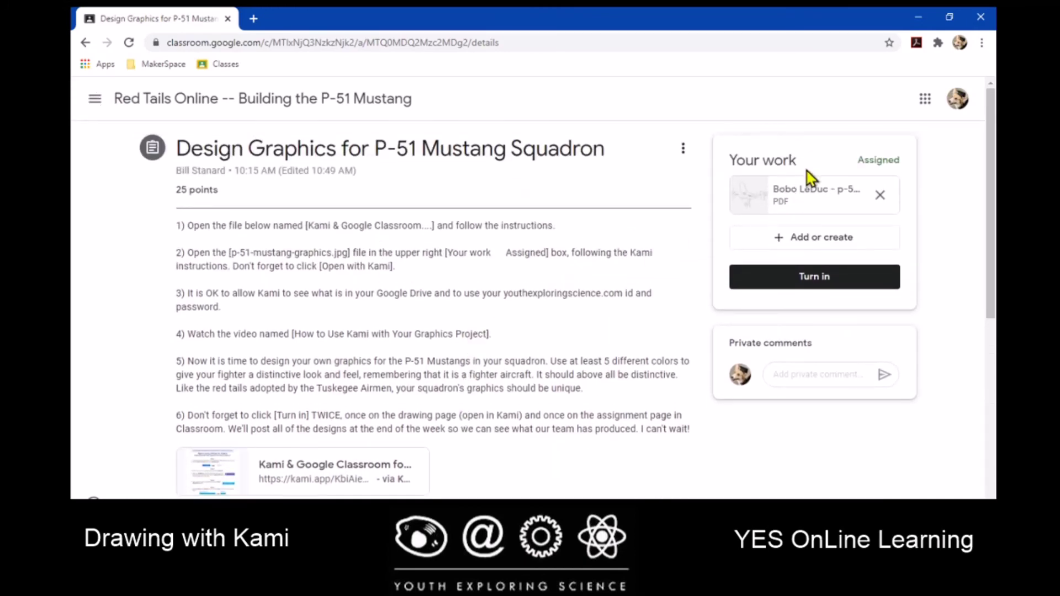
left_click(769, 200)
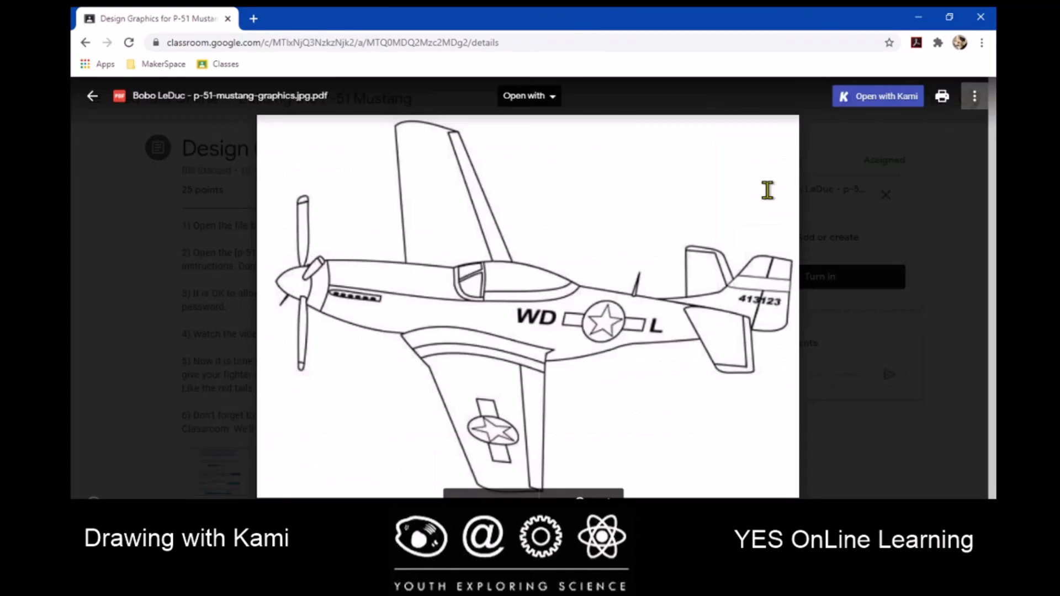
left_click(882, 99)
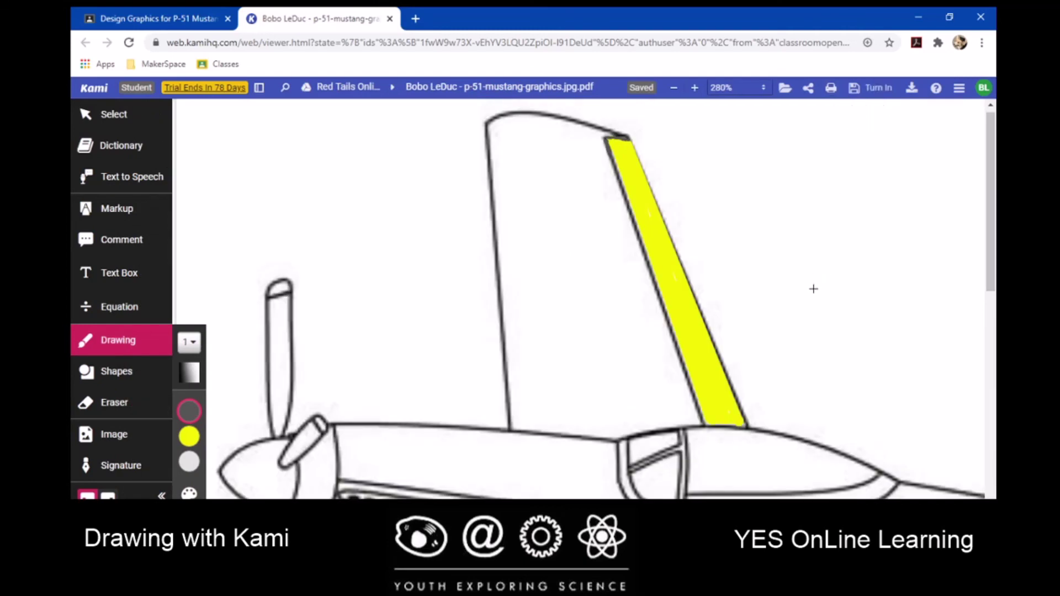
Turn in the drawing from Kami to the Design Graphics for P-51 Mustang Squadron assignment
scroll(814, 288, "down", 4)
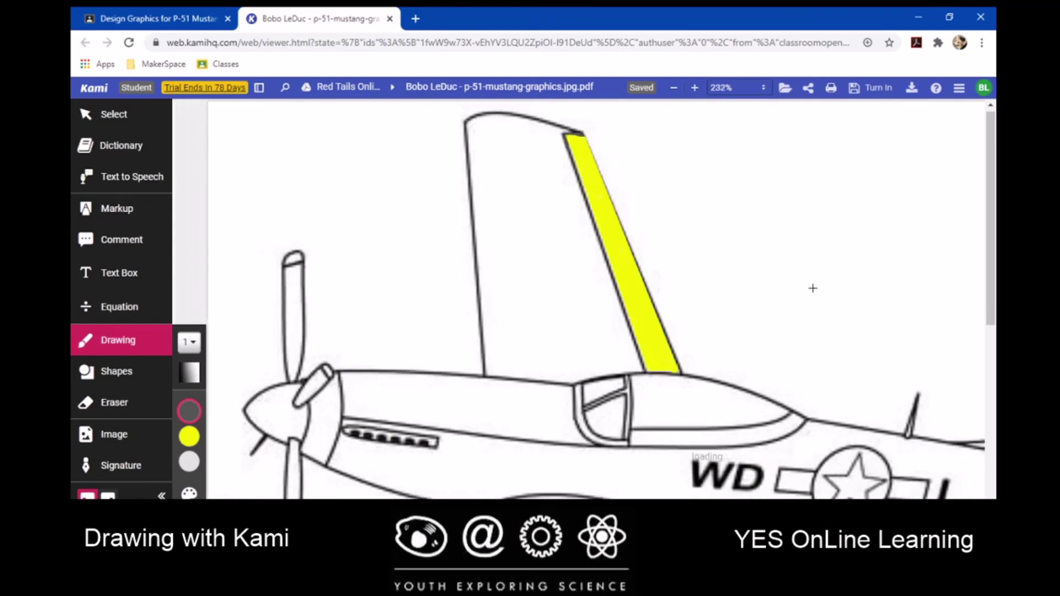
scroll(813, 288, "down", 4)
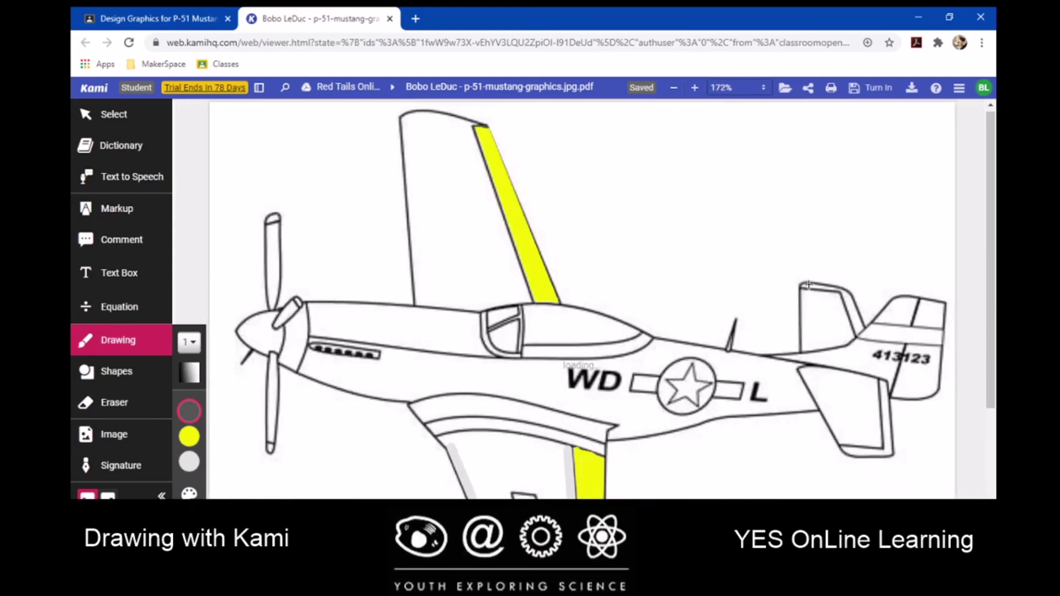
scroll(808, 284, "down", 1)
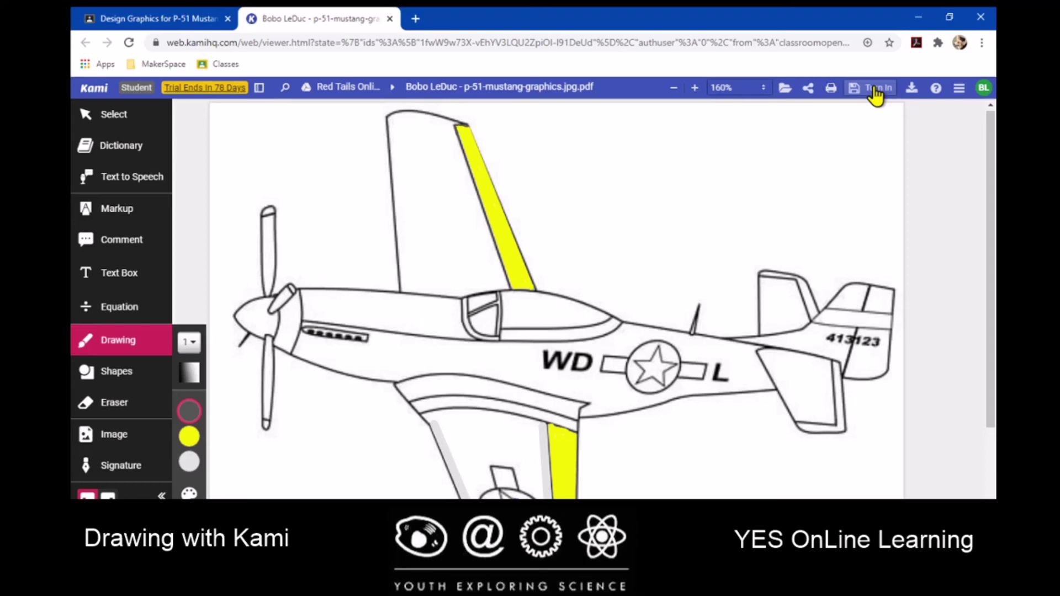
left_click(877, 94)
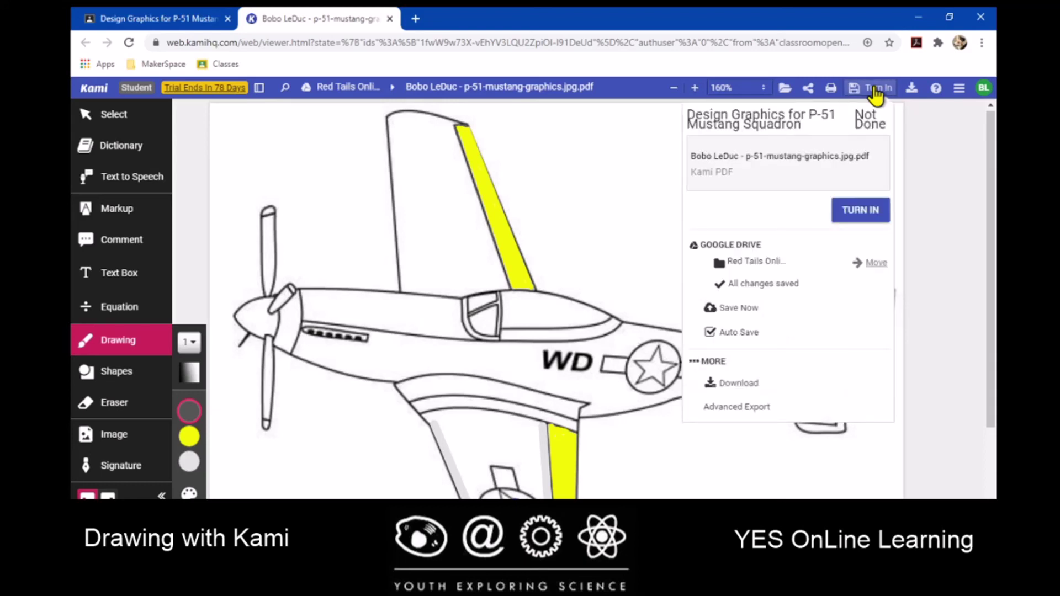
left_click(855, 214)
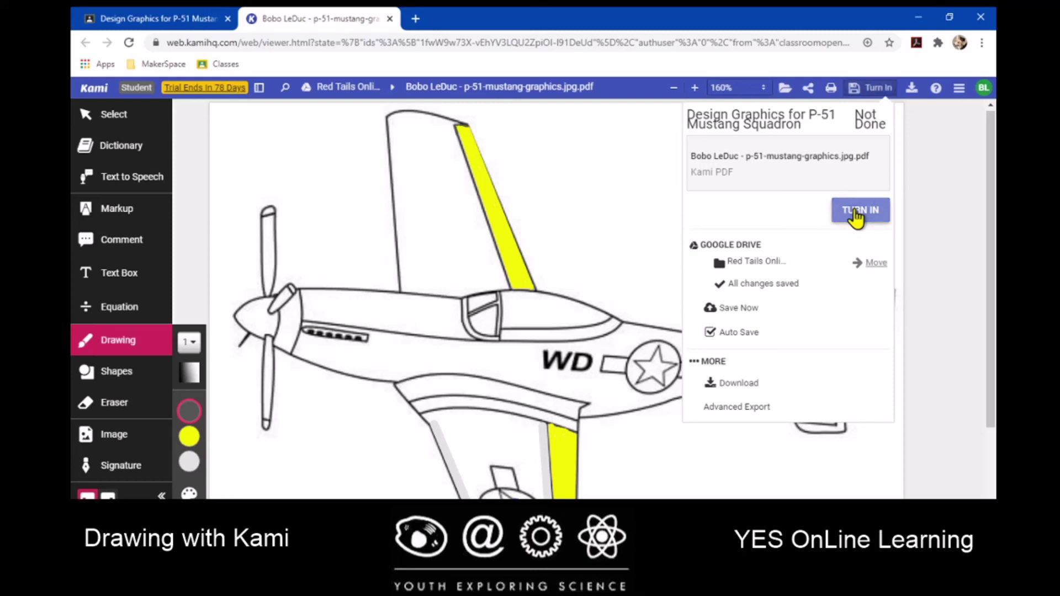